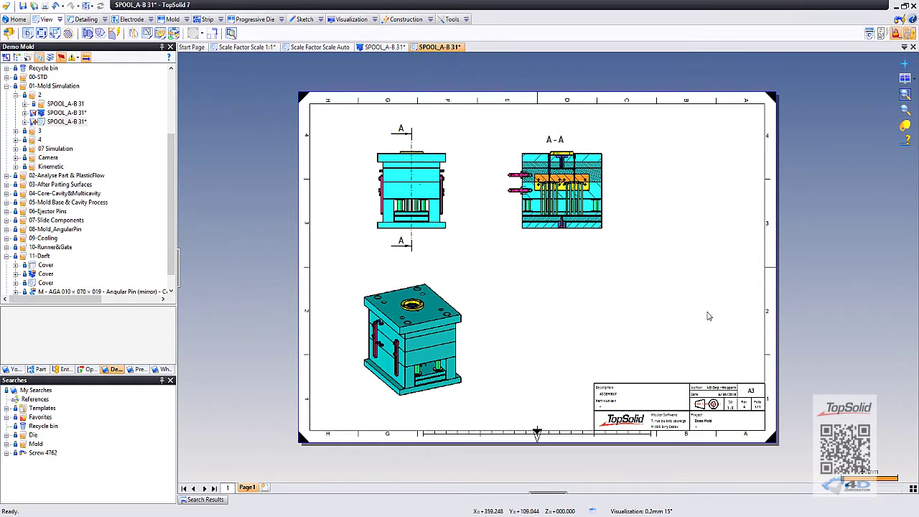
# Bring up the 3D SPOOL_A-B 31 mold model, zoomed in and shifted up-left.
pyautogui.click(399, 49)
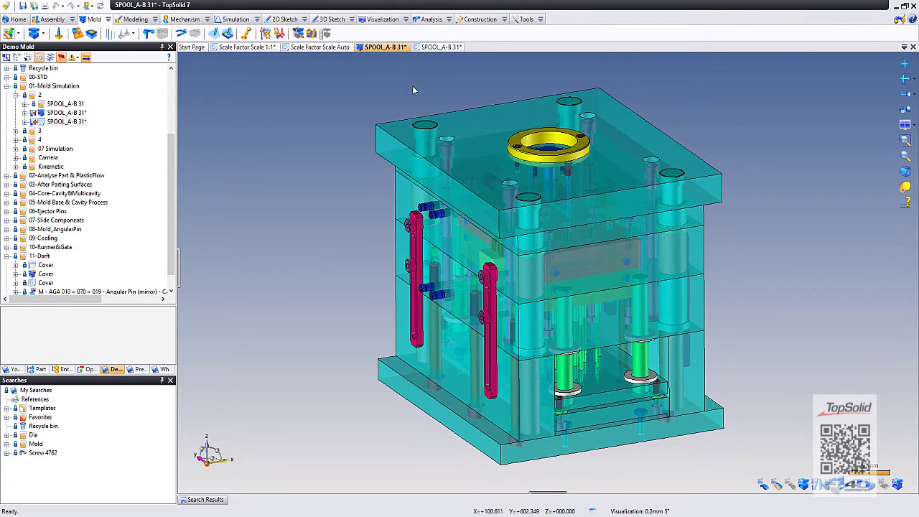
pyautogui.scroll(2, 421, 90)
pyautogui.scroll(1, 421, 90)
pyautogui.scroll(1, 421, 91)
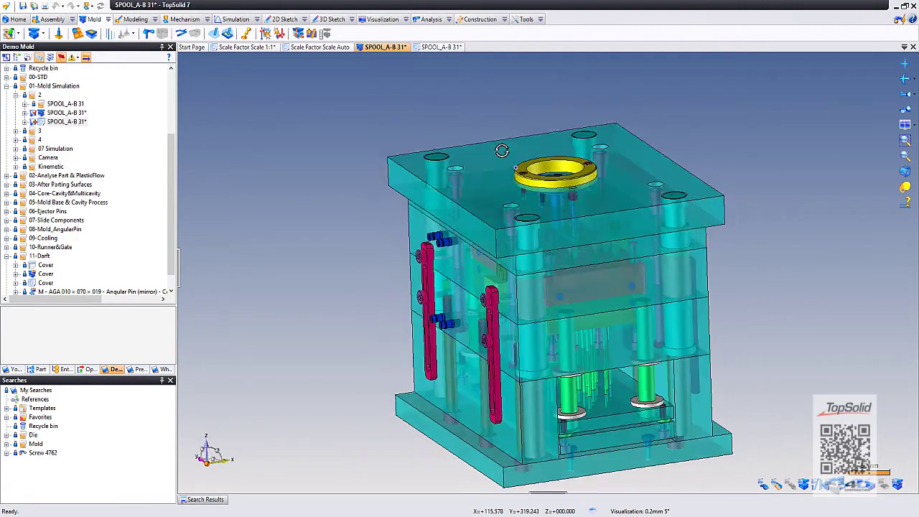
pyautogui.moveTo(495, 160); pyautogui.dragTo(415, 95, button='middle')
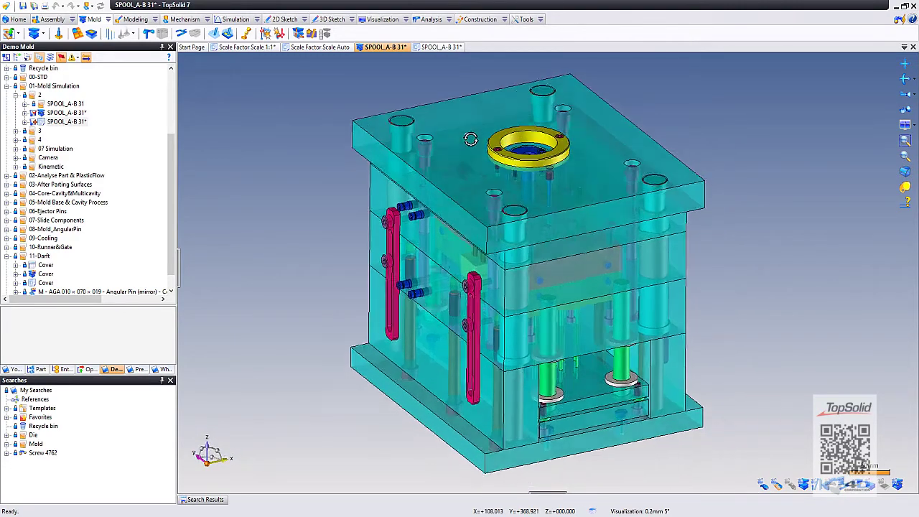
# Review the blank Scale Factor Scale 1:1 and Scale Auto drawings, then go back to the 3D model.
pyautogui.click(257, 47)
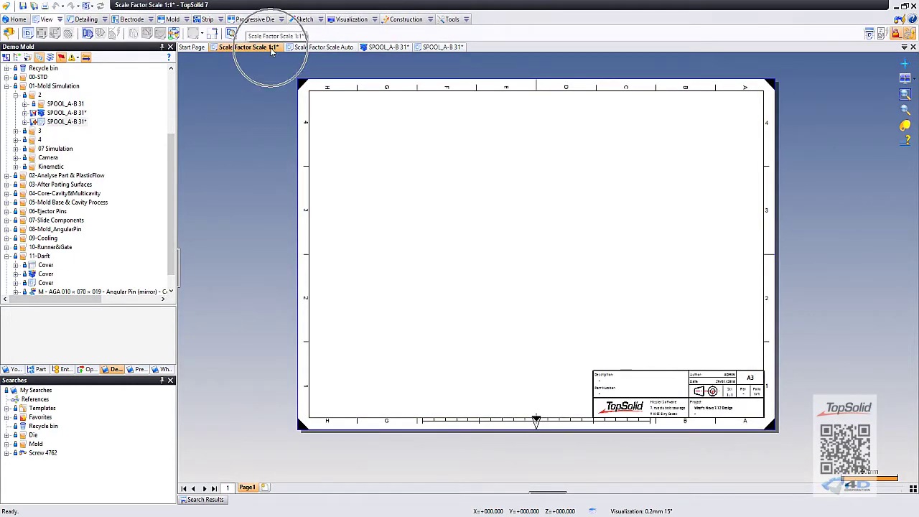
pyautogui.click(313, 48)
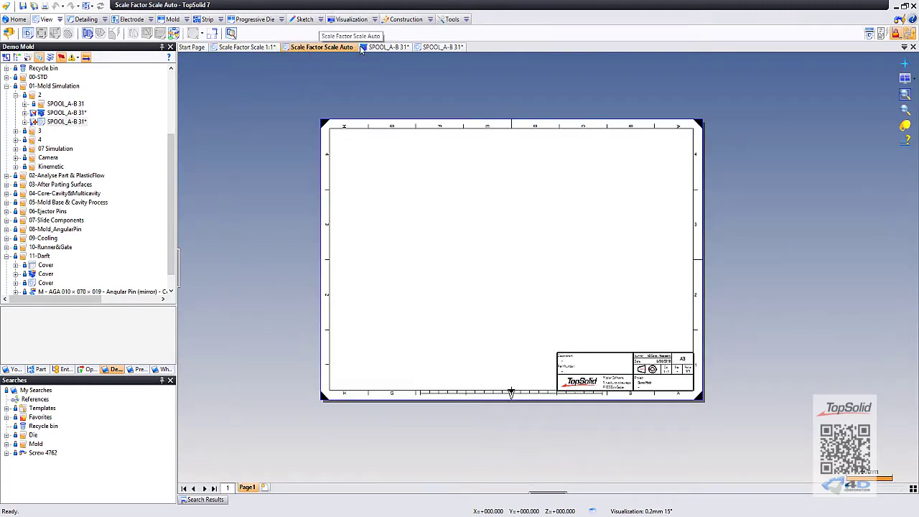
pyautogui.click(374, 47)
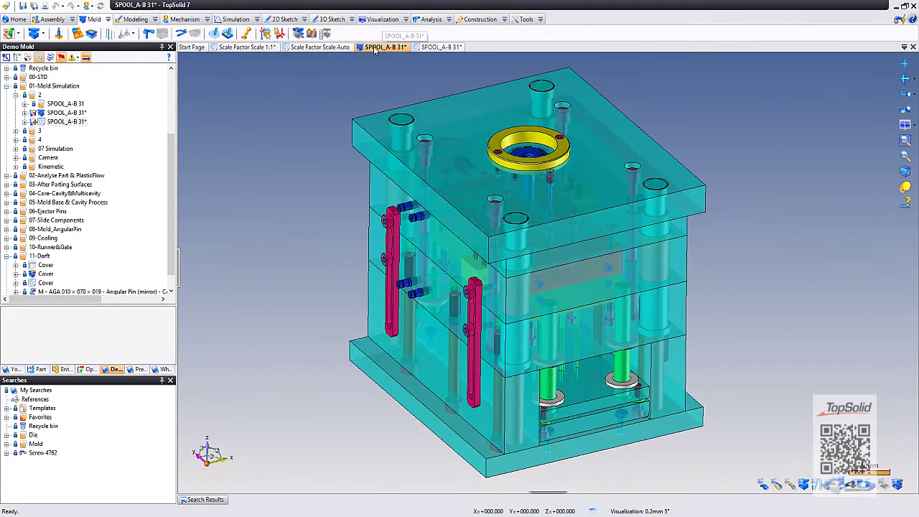
# Create a new draft of the mold from the Scale Factor Scale 1:1 template.
pyautogui.rightClick(374, 48)
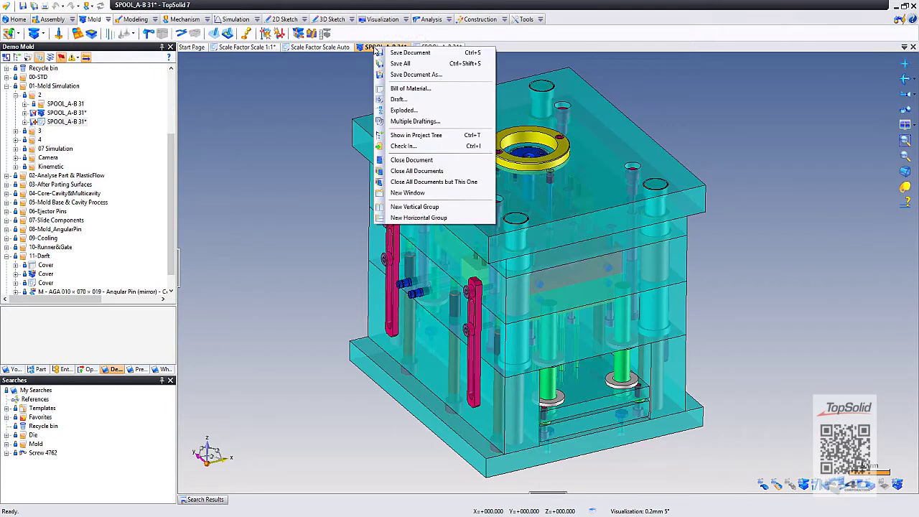
pyautogui.click(416, 101)
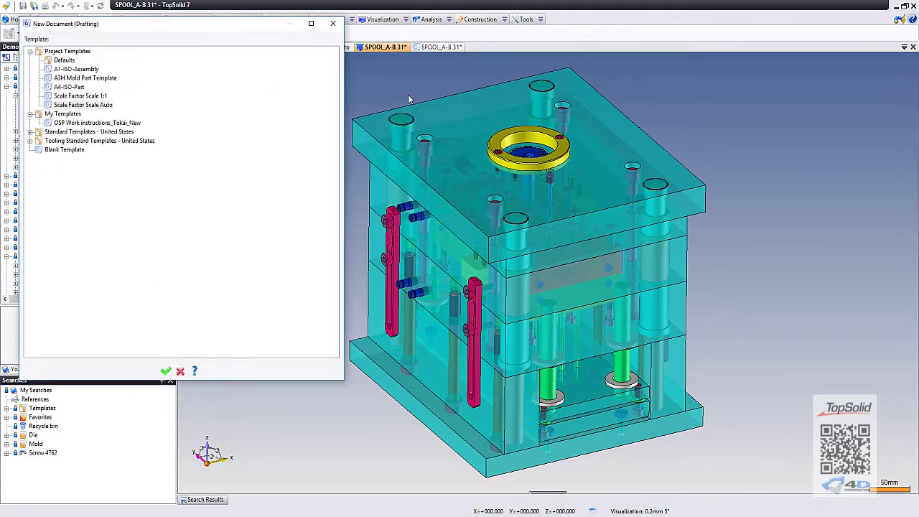
pyautogui.click(100, 98)
pyautogui.doubleClick(99, 98)
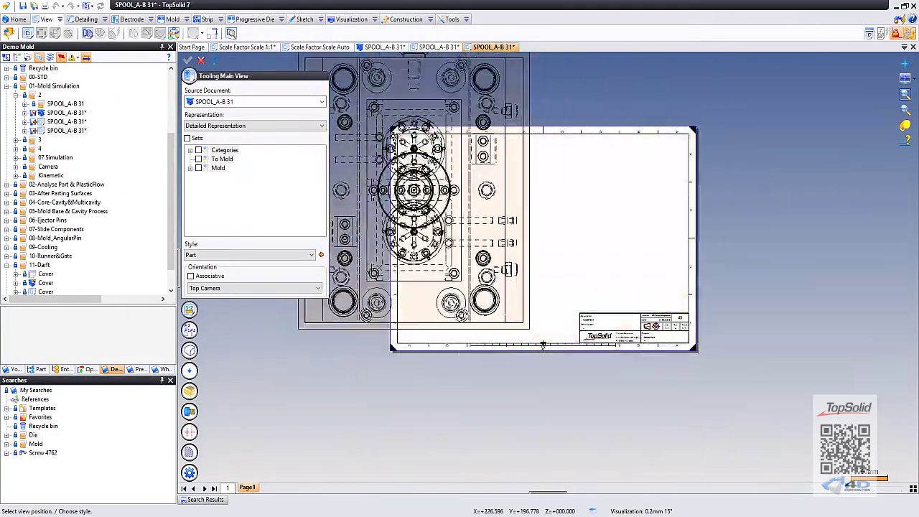
# Place the mold's top-camera main view at full 1:1 size on the A3 sheet.
pyautogui.scroll(3, 567, 248)
pyautogui.scroll(-5, 567, 247)
pyautogui.scroll(3, 509, 217)
pyautogui.scroll(-3, 508, 218)
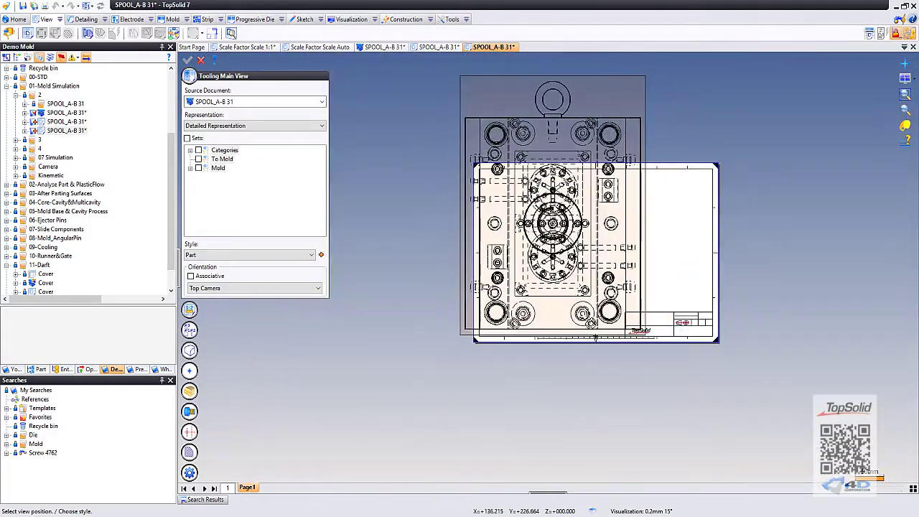
pyautogui.scroll(2, 509, 217)
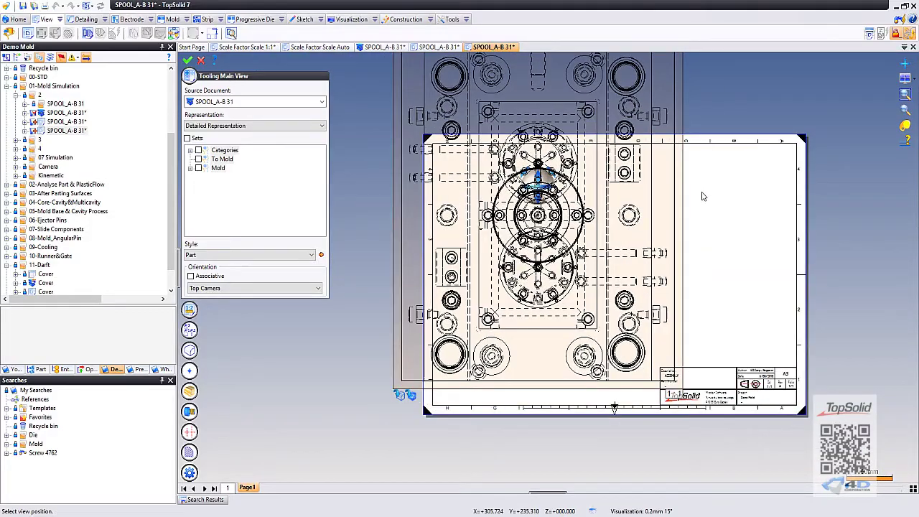
pyautogui.rightClick(711, 196)
pyautogui.click(713, 193)
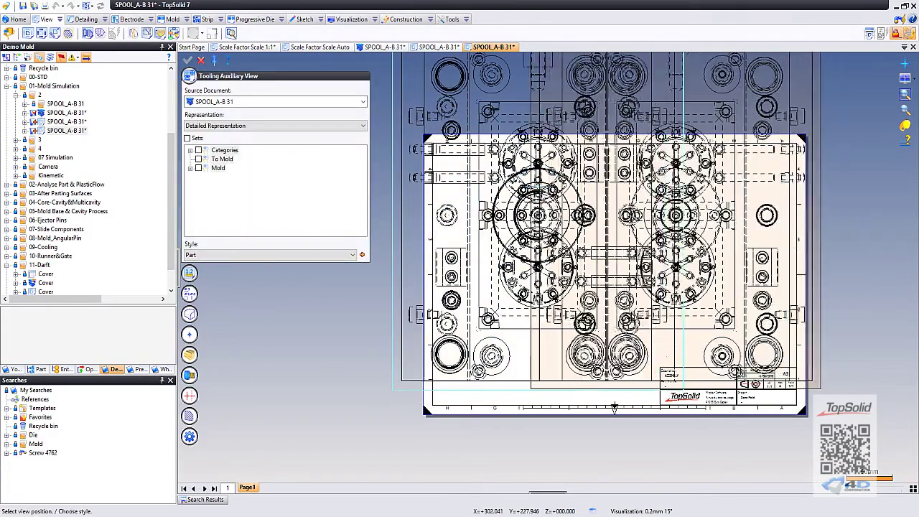
# Skip the auxiliary view and zoom in to check the 1:1 scale in the title block.
pyautogui.click(202, 61)
pyautogui.scroll(4, 689, 323)
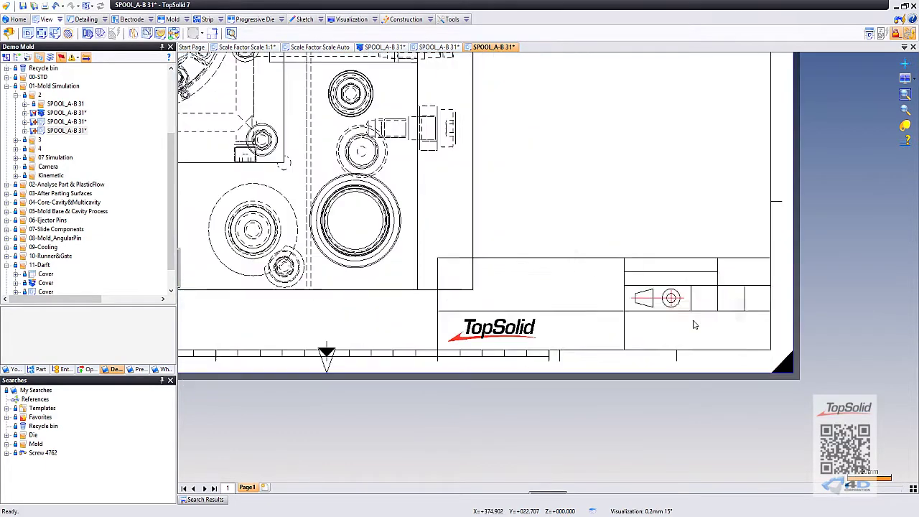
pyautogui.scroll(1, 711, 316)
pyautogui.scroll(3, 680, 285)
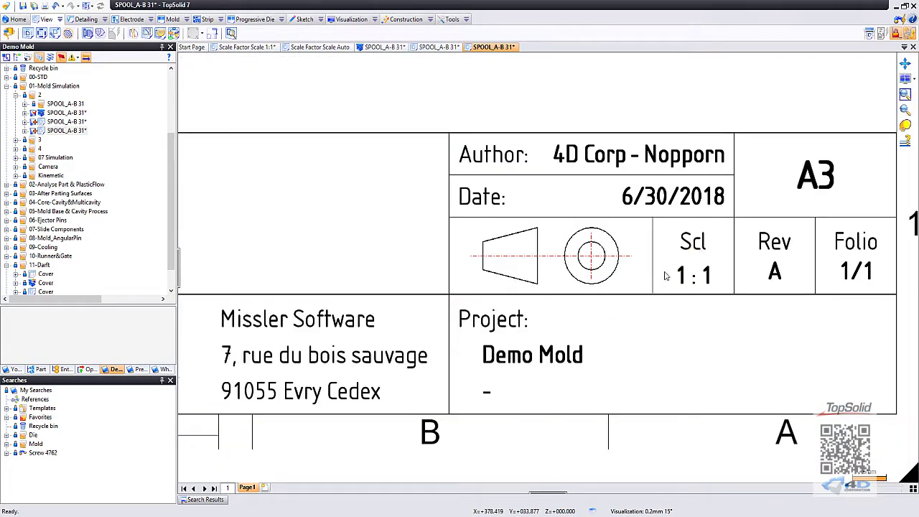
pyautogui.scroll(-3, 665, 275)
pyautogui.scroll(-2, 511, 349)
pyautogui.scroll(-2, 639, 371)
pyautogui.scroll(1, 489, 305)
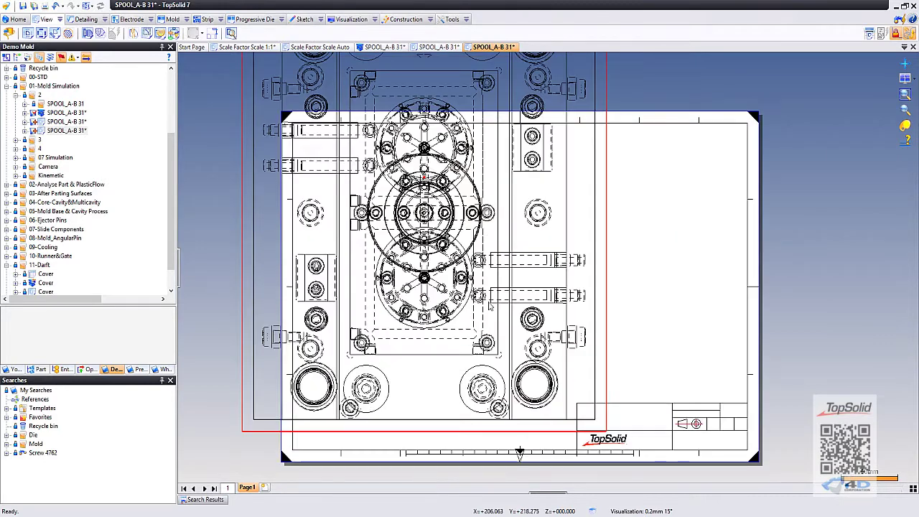
pyautogui.scroll(-3, 546, 287)
pyautogui.scroll(1, 495, 237)
pyautogui.scroll(1, 491, 252)
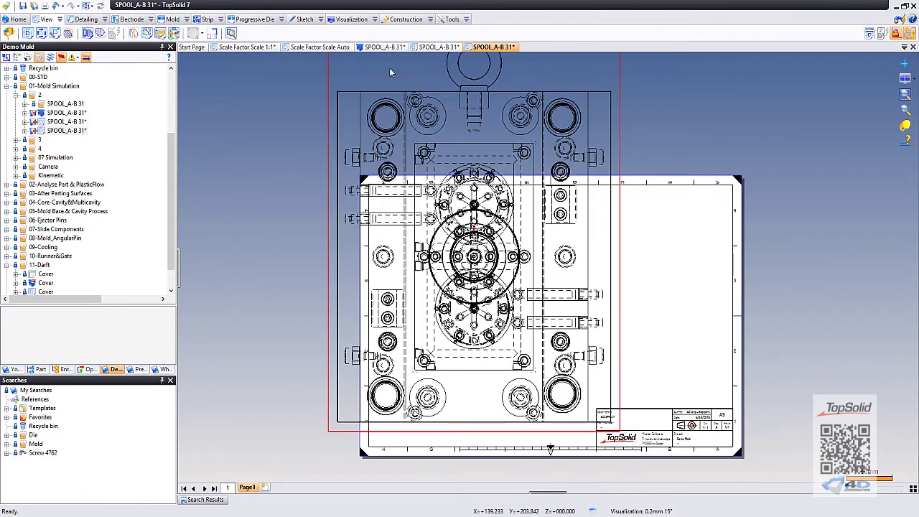
# Close the oversized 1:1 draft without saving and return to the 3D mold model.
pyautogui.rightClick(504, 48)
pyautogui.click(555, 116)
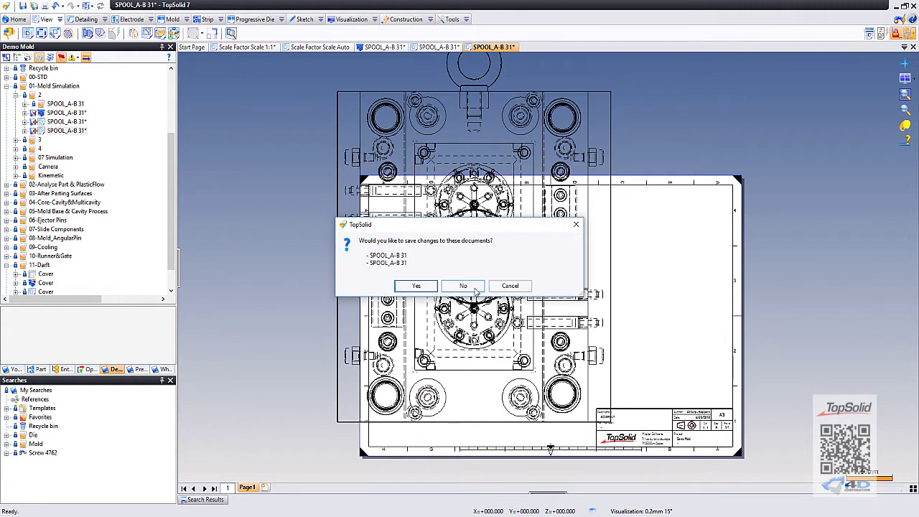
pyautogui.click(474, 288)
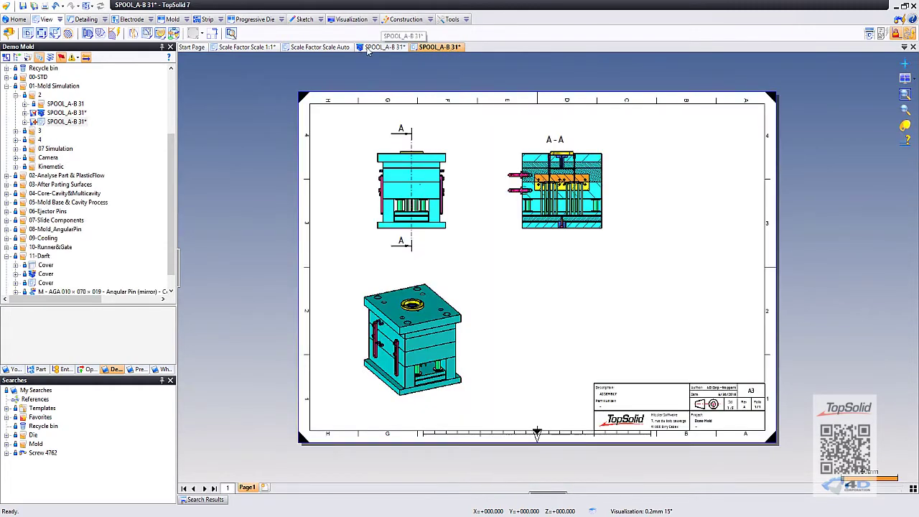
pyautogui.click(370, 47)
# Create a new draft of the mold from the Scale Factor Scale Auto template.
pyautogui.rightClick(377, 47)
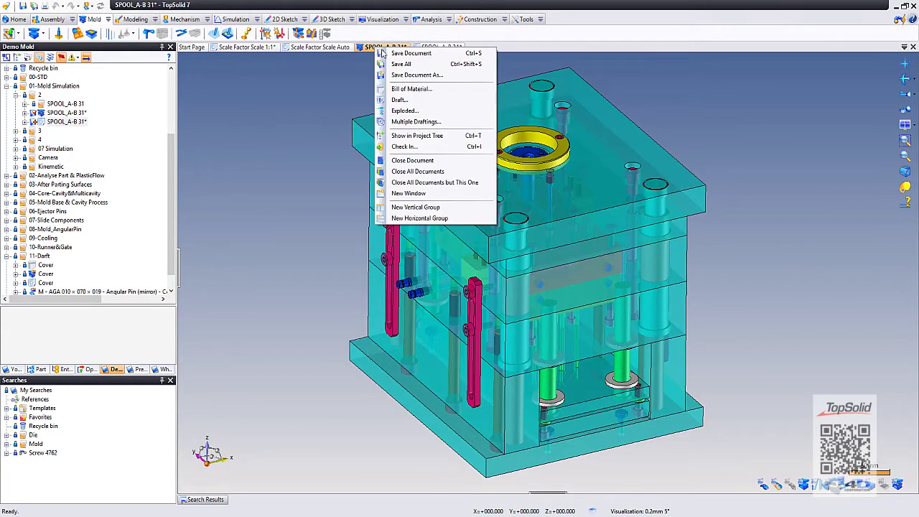
pyautogui.click(401, 100)
pyautogui.click(94, 105)
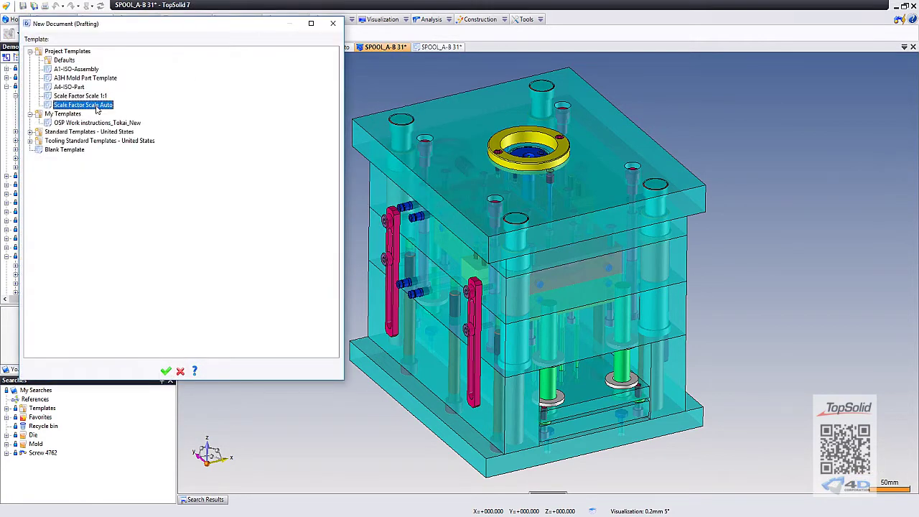
pyautogui.doubleClick(95, 106)
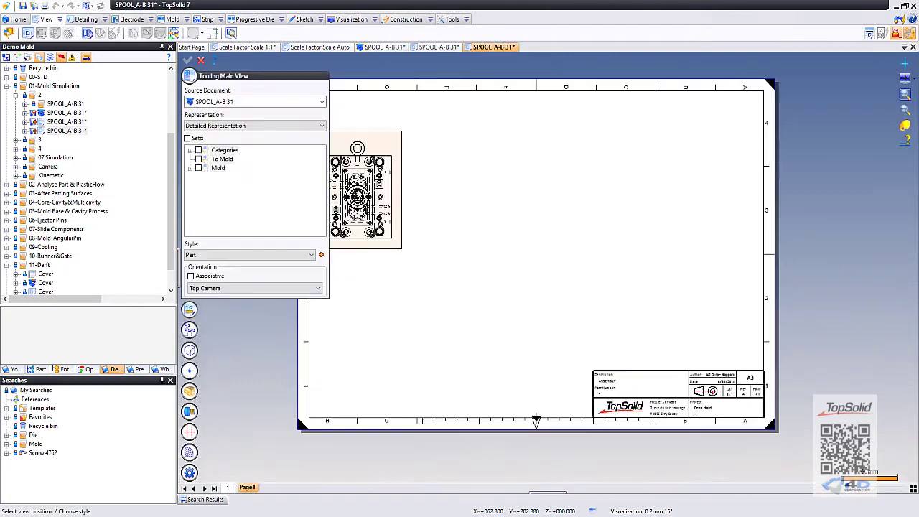
# Place the mold's top main view and one auxiliary view beside it on the sheet.
pyautogui.rightClick(529, 172)
pyautogui.click(532, 173)
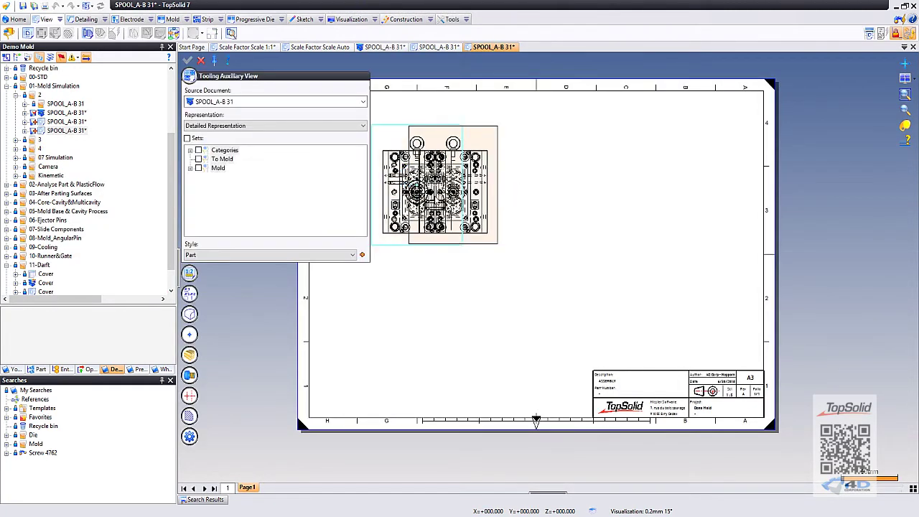
pyautogui.scroll(3, 431, 203)
pyautogui.scroll(-3, 511, 173)
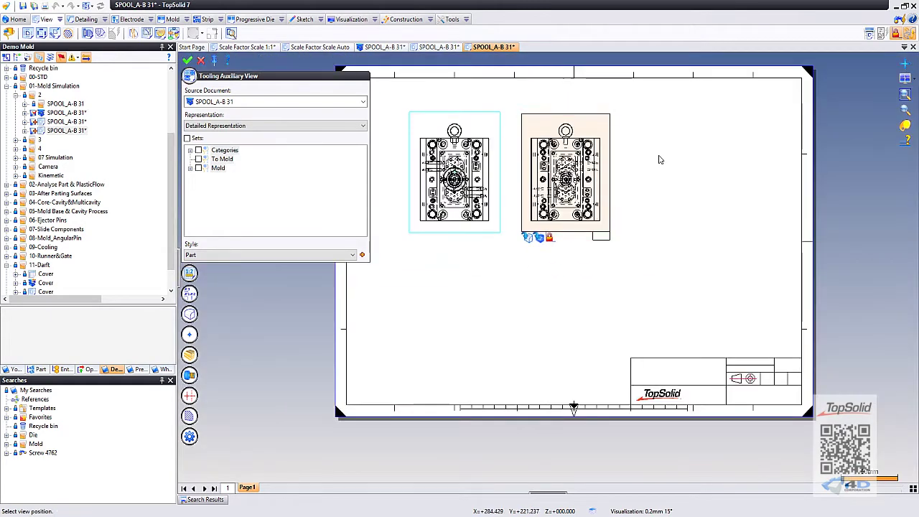
pyautogui.rightClick(660, 156)
pyautogui.click(672, 159)
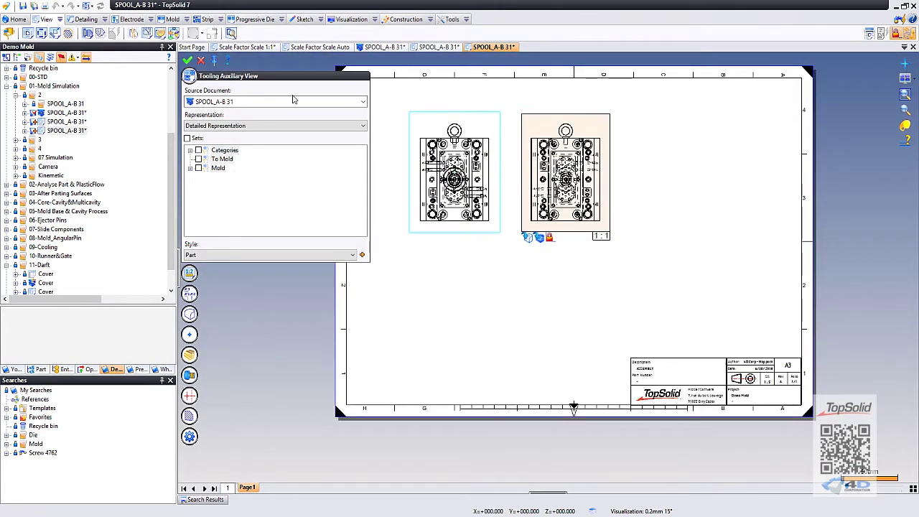
pyautogui.click(201, 61)
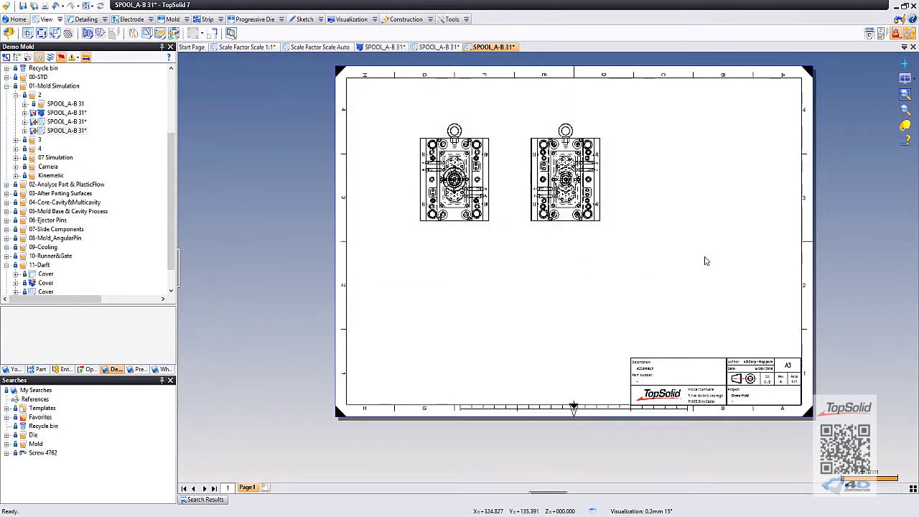
# Check the 1:5 scale in the title block, then switch to the Scale Factor Scale 1:1 document.
pyautogui.scroll(5, 776, 353)
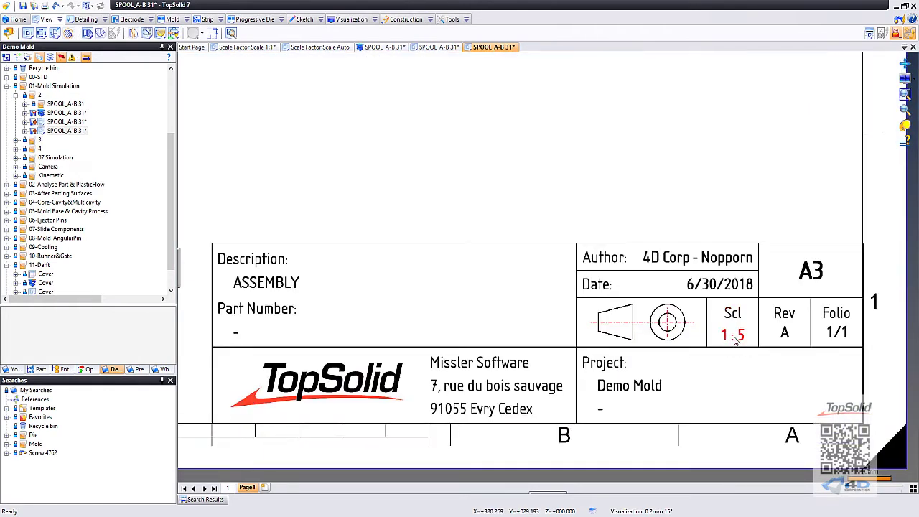
pyautogui.scroll(-3, 735, 340)
pyautogui.scroll(-2, 735, 340)
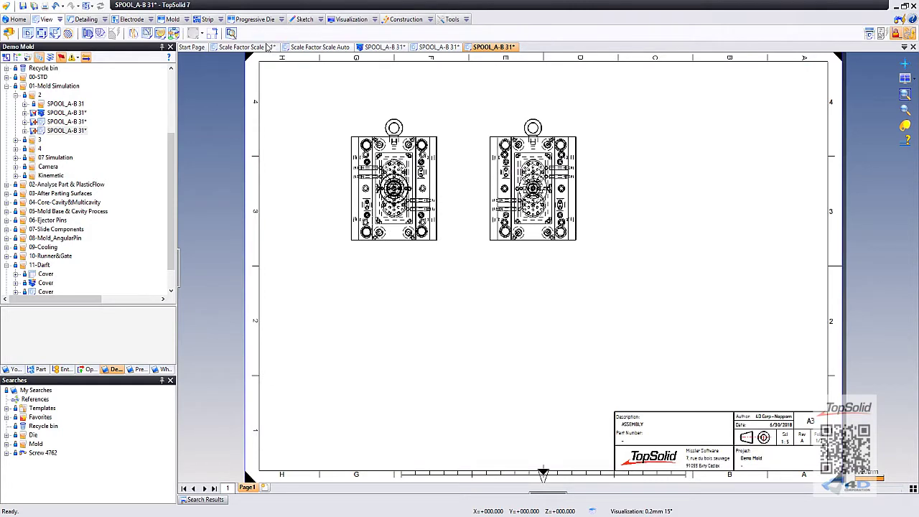
pyautogui.click(267, 46)
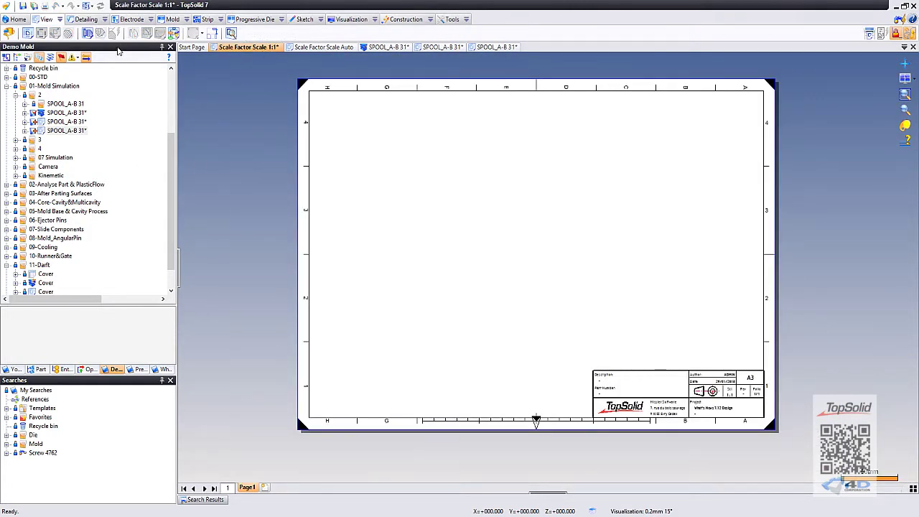
# Show the Options panel and leave Automatic Scale Factor off in the Scale Factor Scale 1:1 template.
pyautogui.rightClick(118, 50)
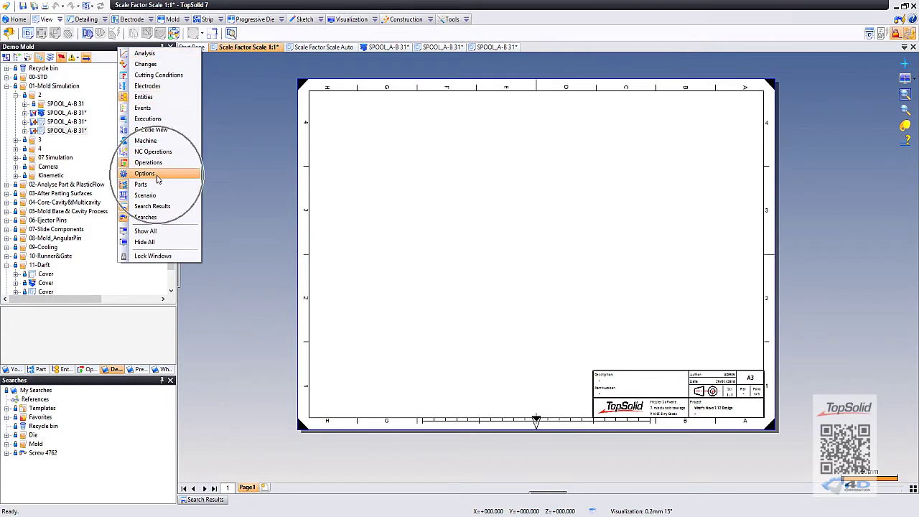
pyautogui.click(158, 180)
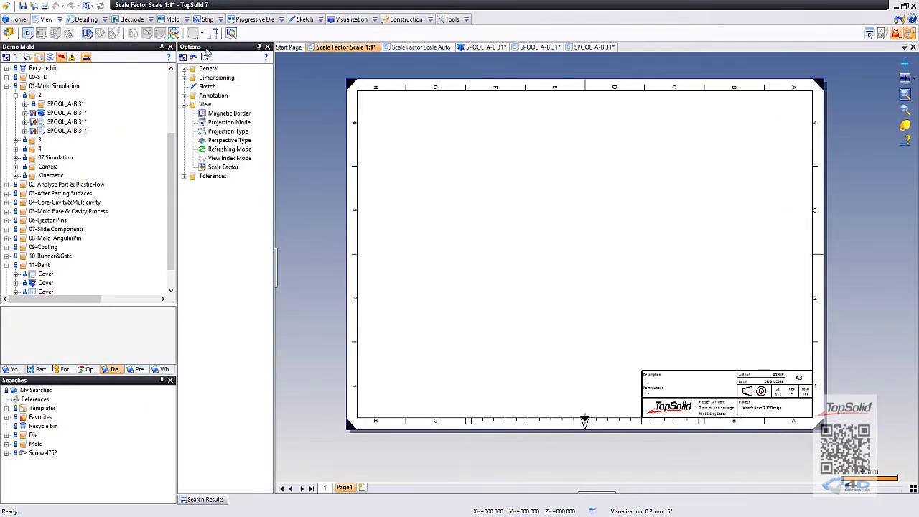
pyautogui.doubleClick(202, 105)
pyautogui.doubleClick(202, 105)
pyautogui.click(223, 167)
pyautogui.doubleClick(223, 168)
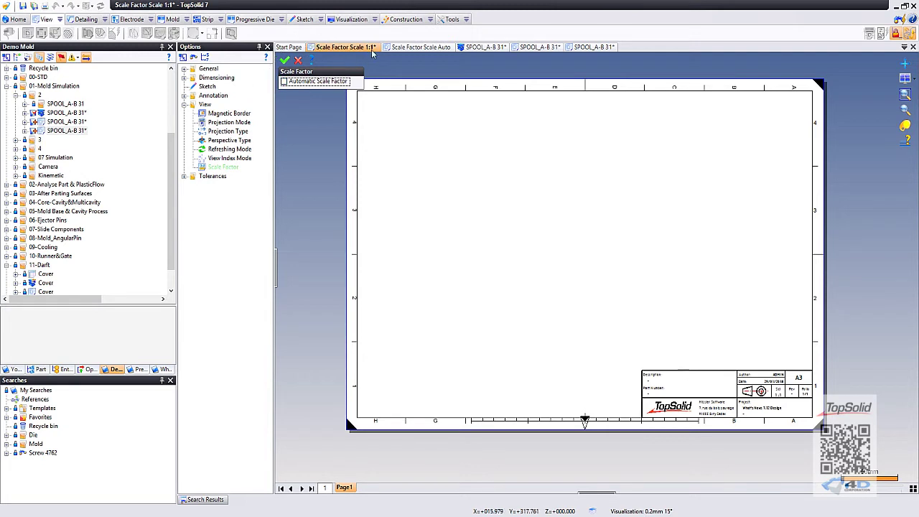
pyautogui.click(286, 83)
pyautogui.click(285, 60)
# Turn on Automatic Scale Factor in the Scale Factor Scale Auto template's View > Scale Factor settings.
pyautogui.click(397, 48)
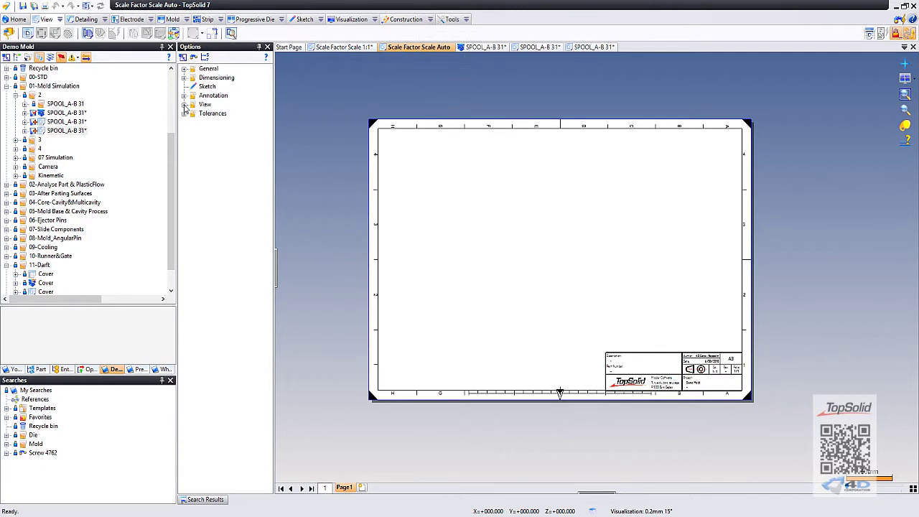
pyautogui.click(184, 104)
pyautogui.click(224, 167)
pyautogui.doubleClick(224, 167)
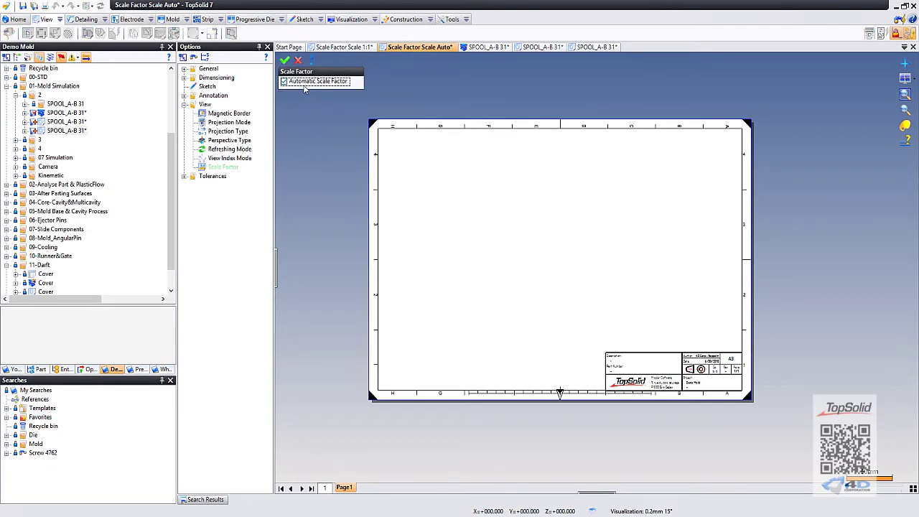
pyautogui.click(299, 85)
pyautogui.click(300, 63)
pyautogui.click(486, 47)
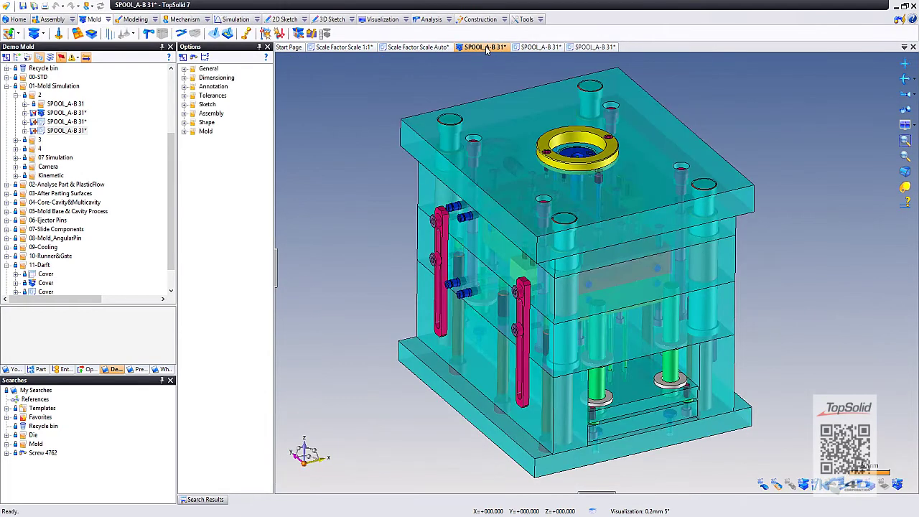
# Create a new mold draft from Part A0 ISO Landscape under Standard Templates - United States.
pyautogui.rightClick(486, 48)
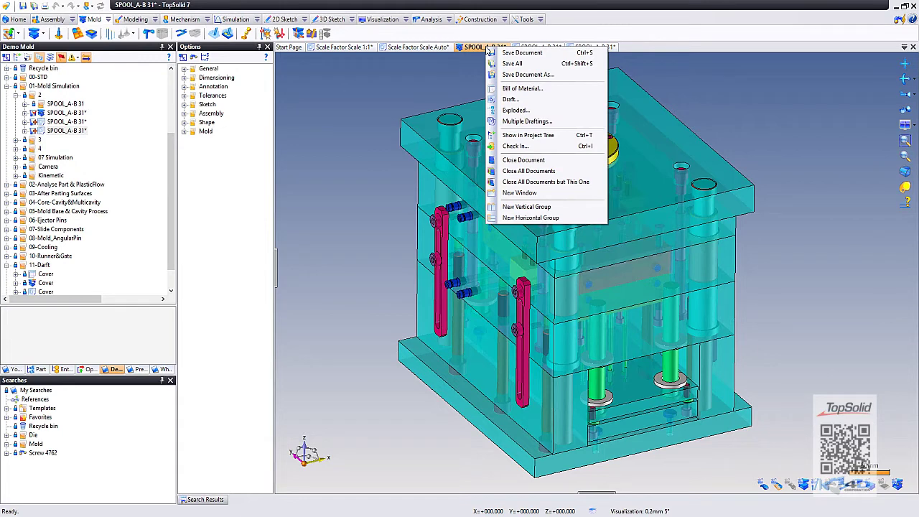
pyautogui.click(508, 101)
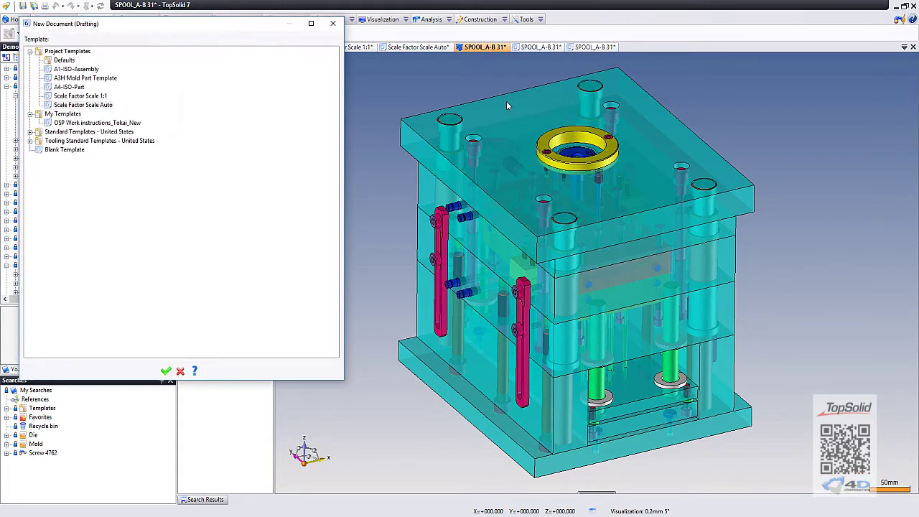
pyautogui.click(31, 132)
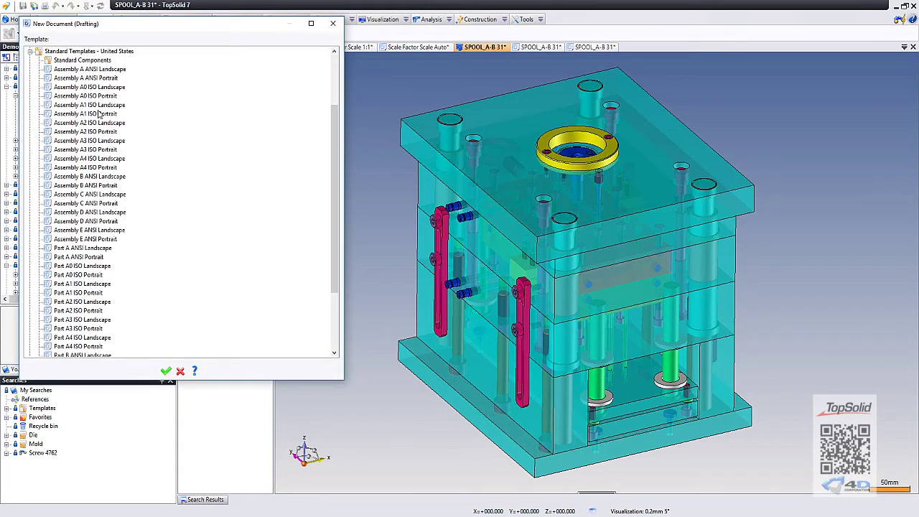
pyautogui.doubleClick(91, 267)
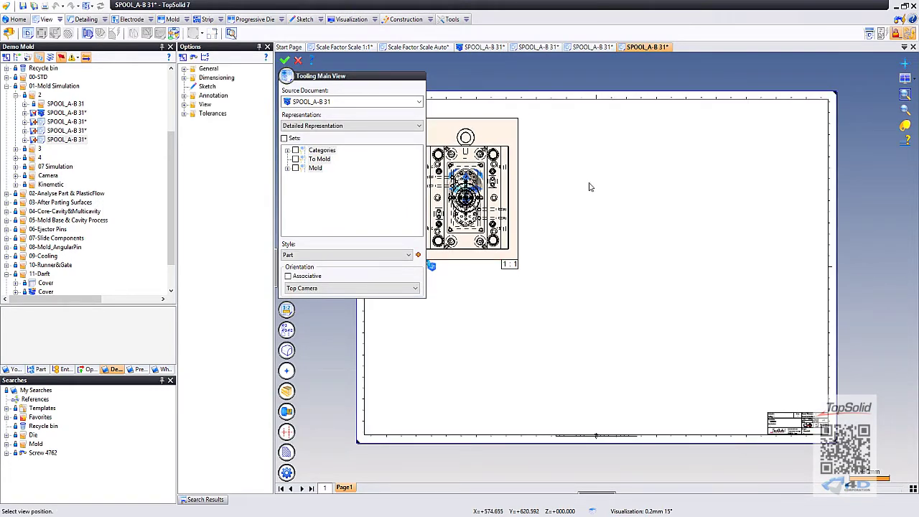
# Place the mold's top-camera main view on the A0 sheet without any auxiliary view.
pyautogui.click(542, 192)
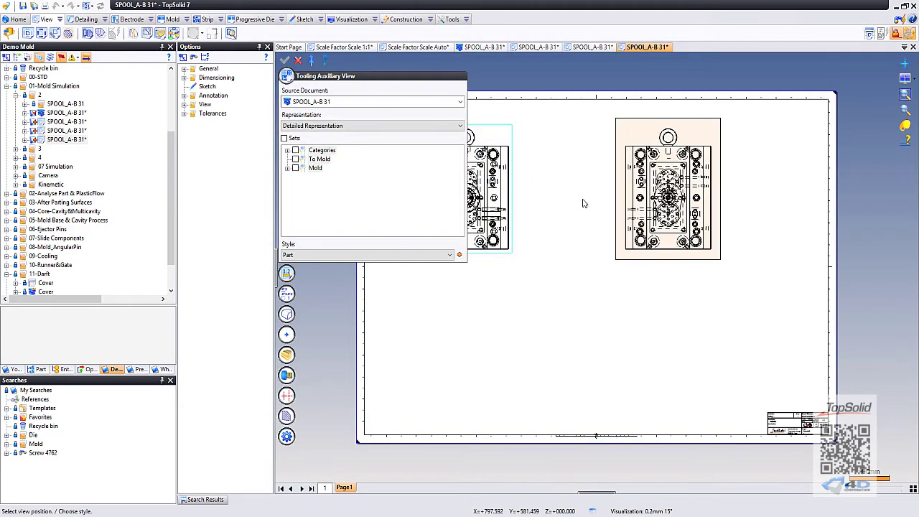
pyautogui.scroll(5, 813, 433)
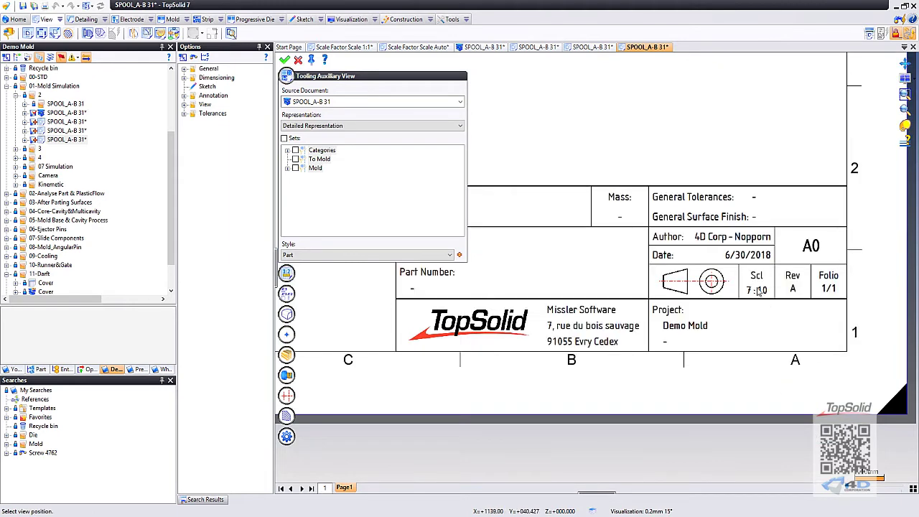
pyautogui.scroll(-5, 755, 311)
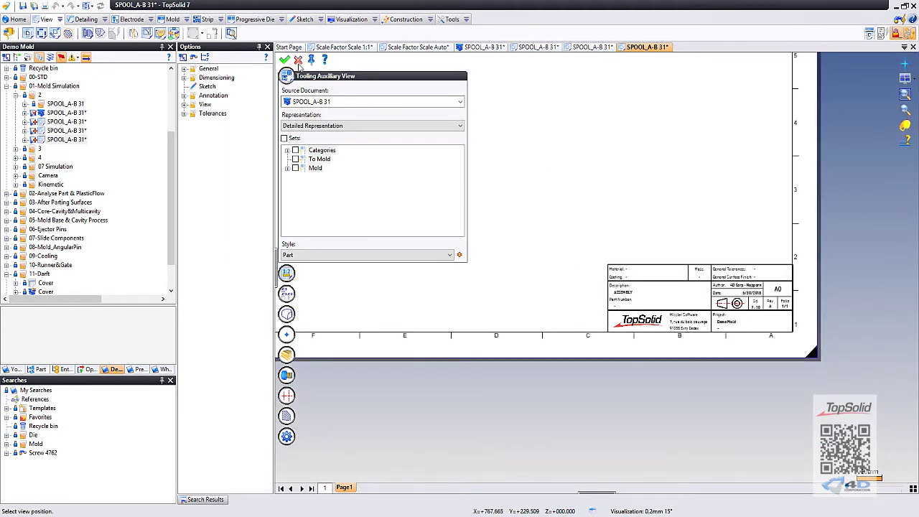
pyautogui.press('Escape')
pyautogui.scroll(-2, 454, 194)
pyautogui.moveTo(453, 194); pyautogui.dragTo(556, 275, button='middle')
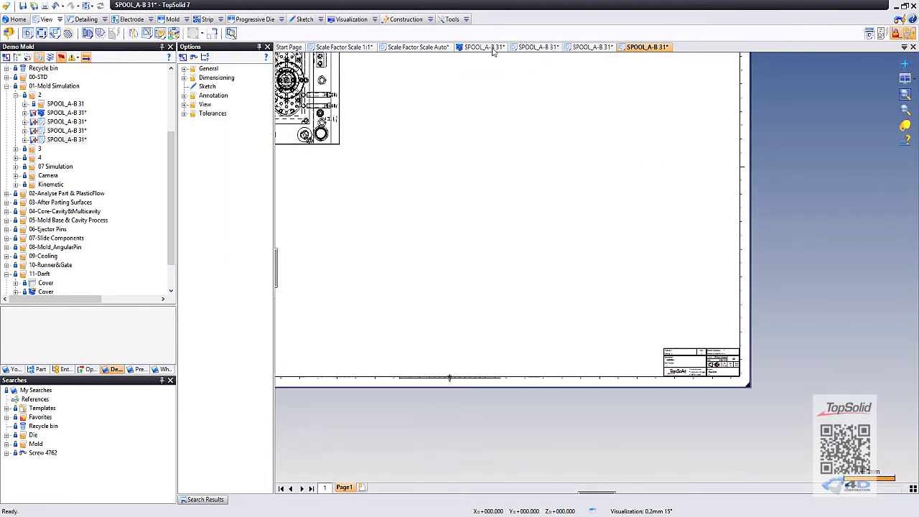
# Open the colored A3 SPOOL_A-B 31 assembly draft and zoom in on its title block.
pyautogui.click(492, 47)
pyautogui.click(545, 49)
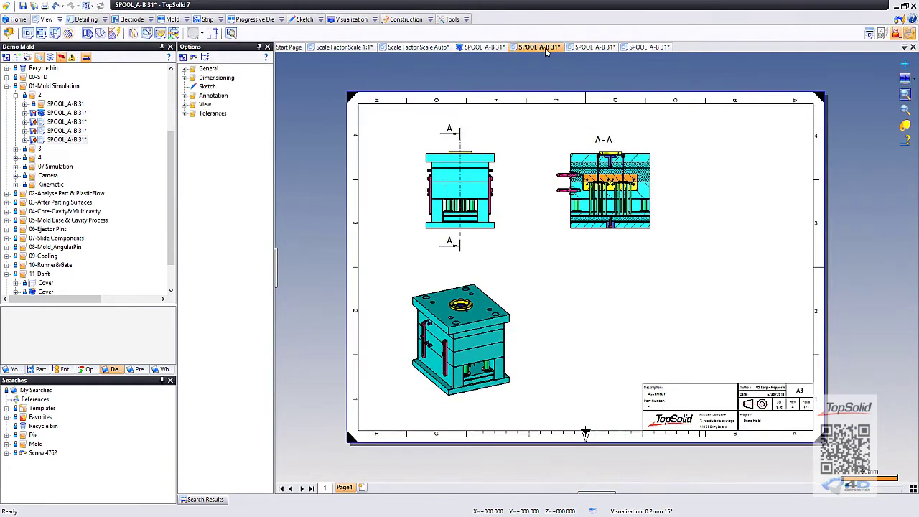
pyautogui.moveTo(761, 414); pyautogui.dragTo(632, 293, button='middle')
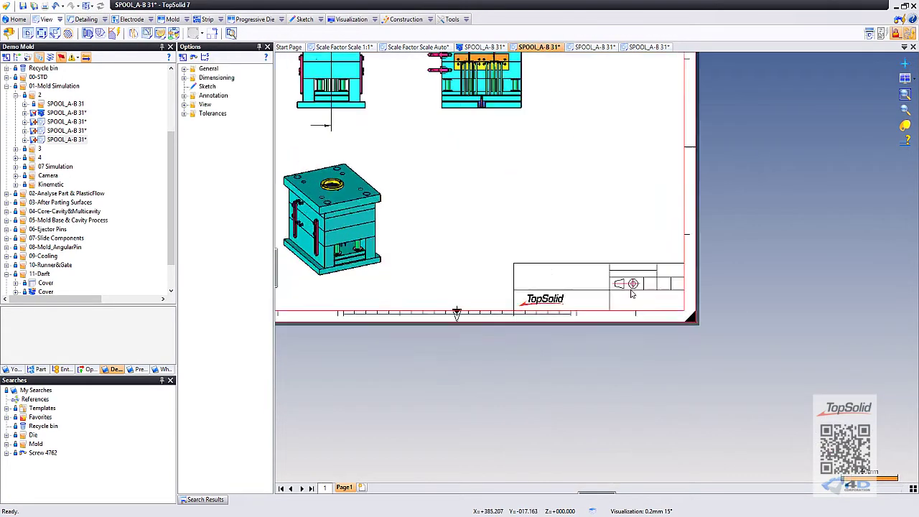
pyautogui.scroll(3, 632, 293)
pyautogui.scroll(-3, 714, 354)
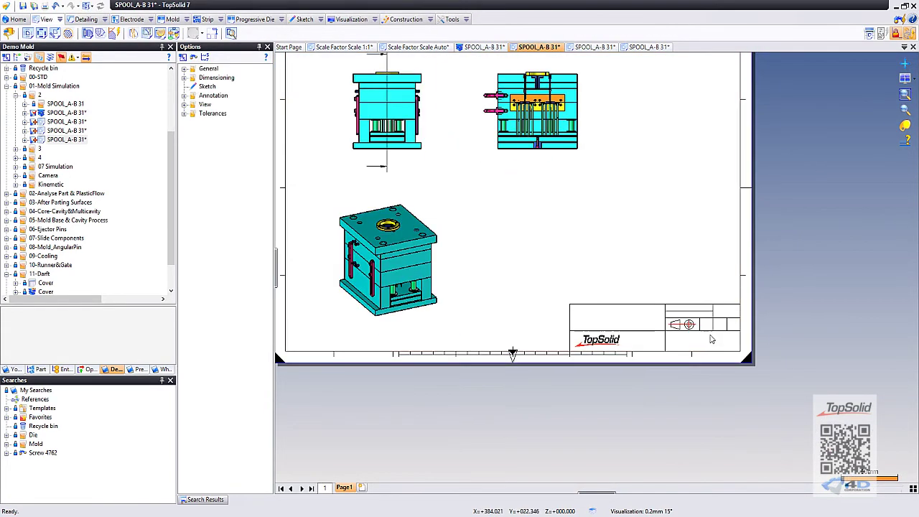
pyautogui.scroll(3, 704, 302)
pyautogui.scroll(-3, 700, 300)
pyautogui.scroll(2, 647, 294)
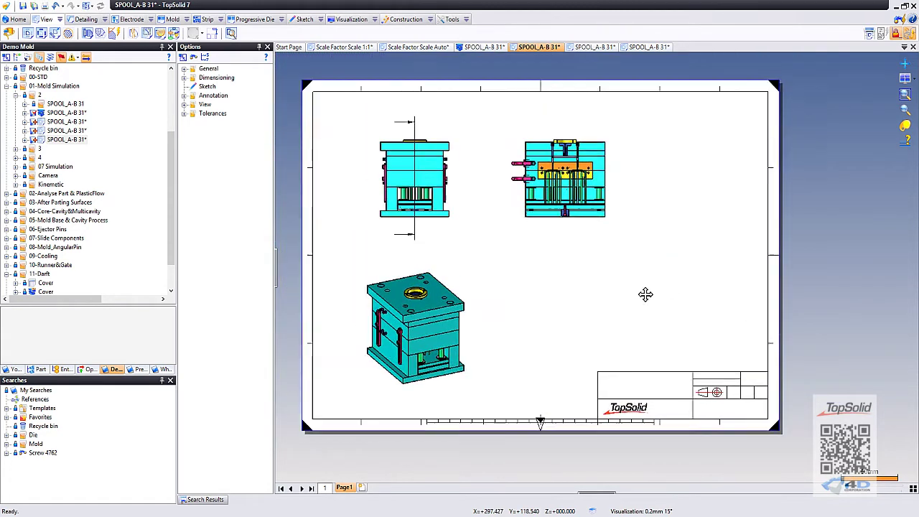
pyautogui.scroll(-2, 657, 283)
pyautogui.scroll(2, 591, 208)
pyautogui.scroll(-2, 569, 211)
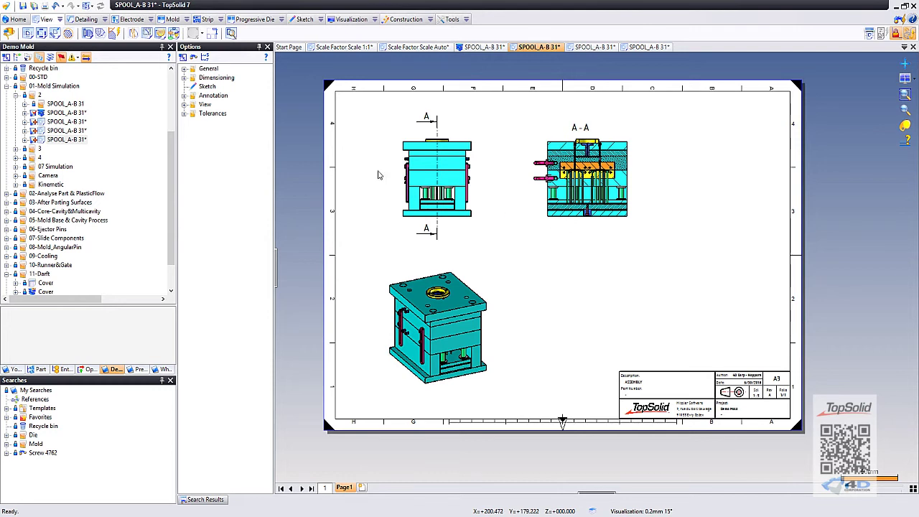
# Open the View > Scale Factor settings in the Options panel for the A3 draft.
pyautogui.click(185, 105)
pyautogui.doubleClick(229, 167)
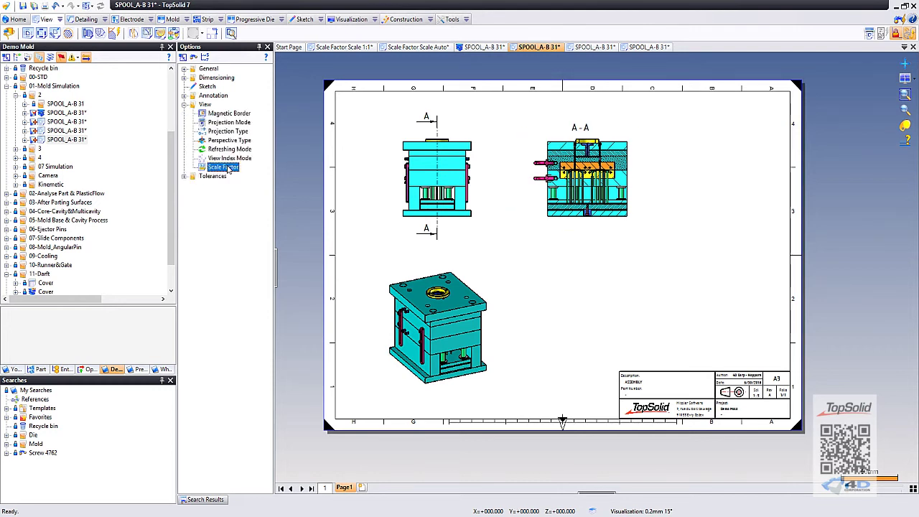